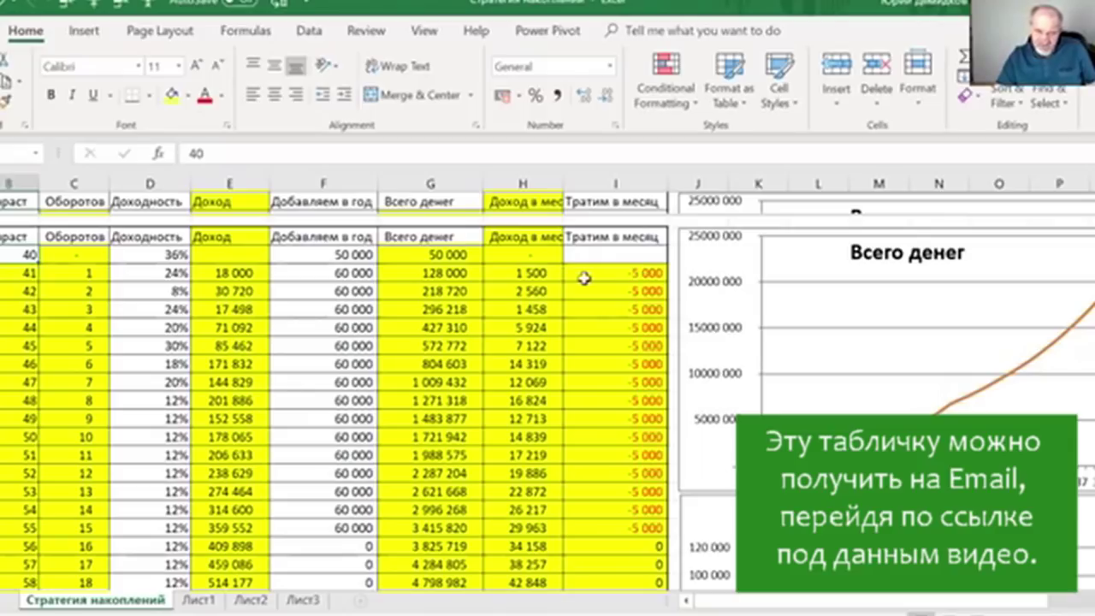
Step: Inspect the "Тратим в месяц" formula for age 41 and the turnover cell for age 55
left_click(592, 273)
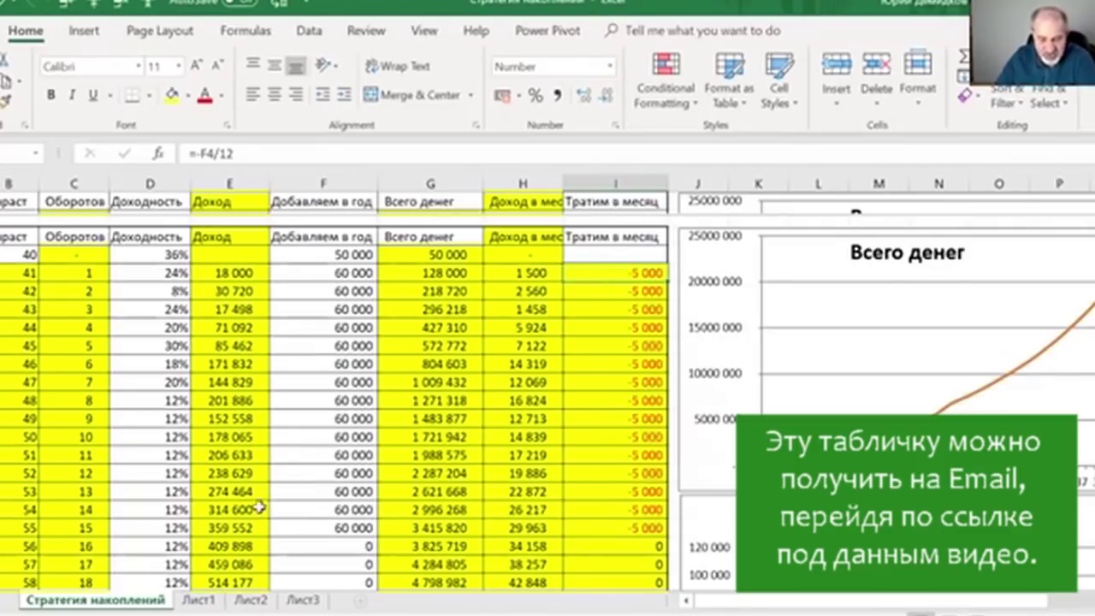
left_click(89, 528)
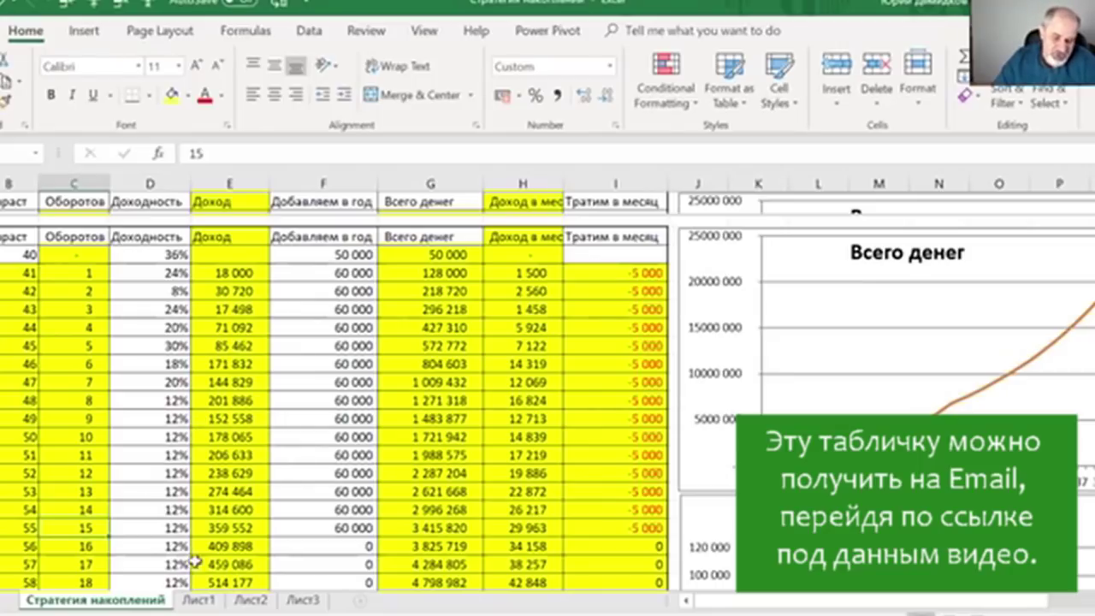
Step: Open the Лист1 sheet and examine the "Ежемесячные расходы" goal and its monthly amount formula
left_click(199, 599)
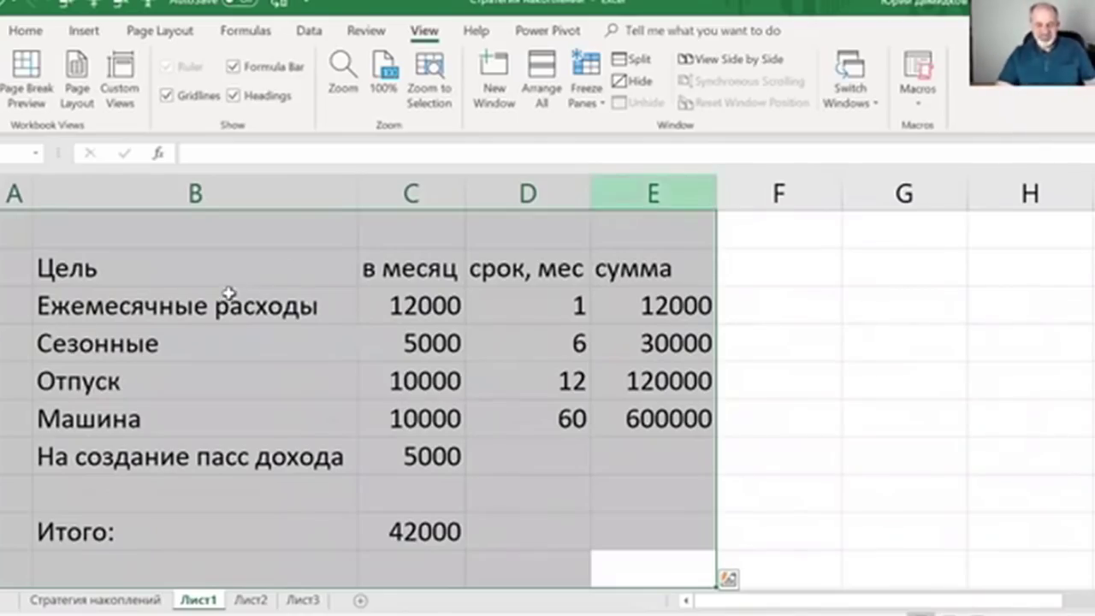
left_click(227, 305)
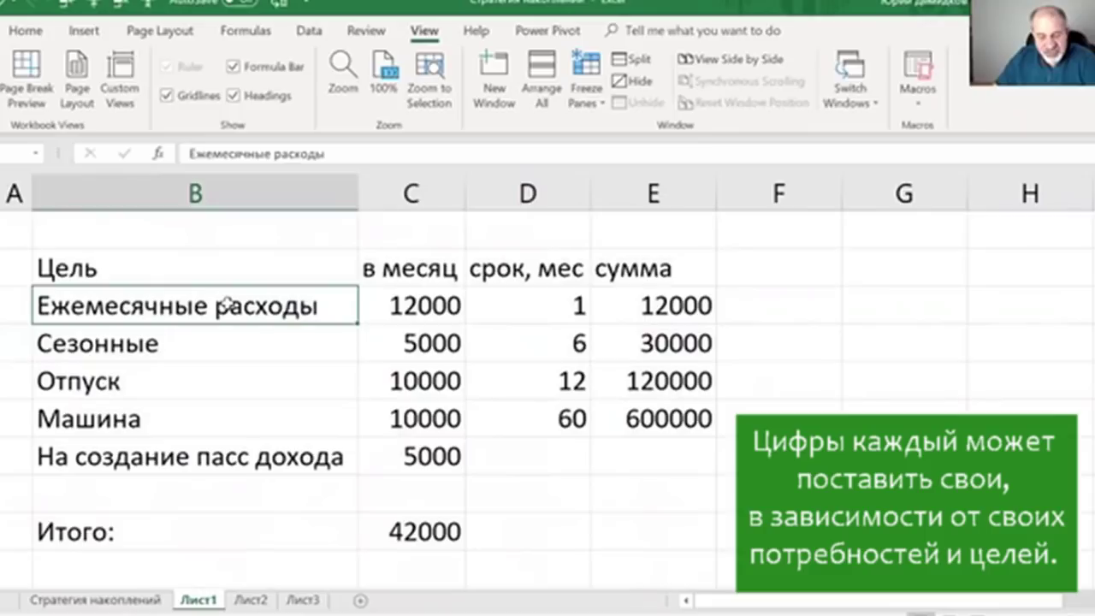
key("Right")
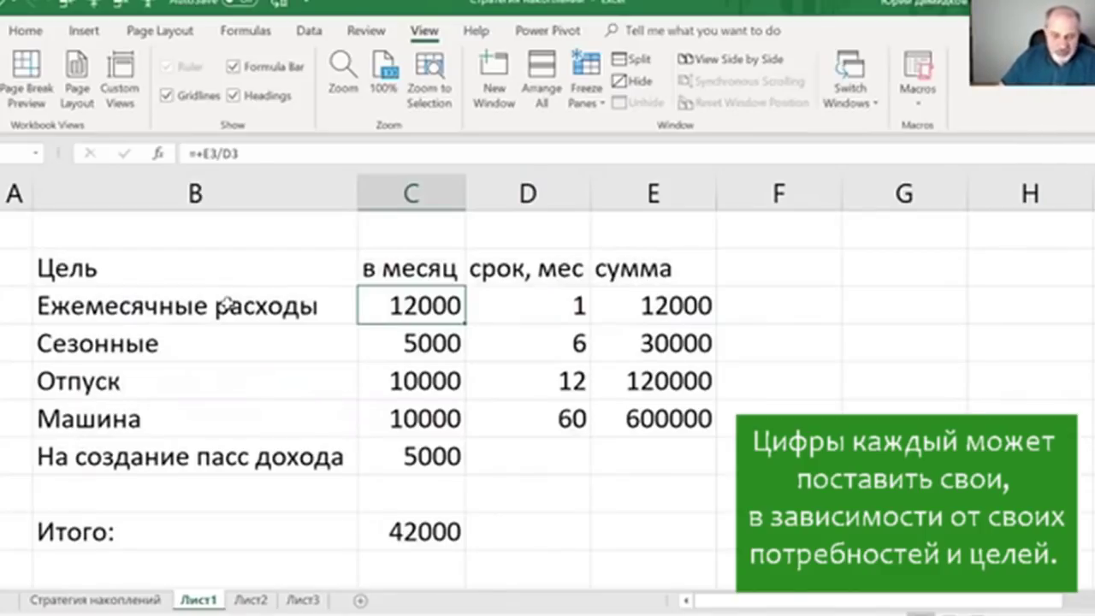
left_click(227, 304)
key("Right")
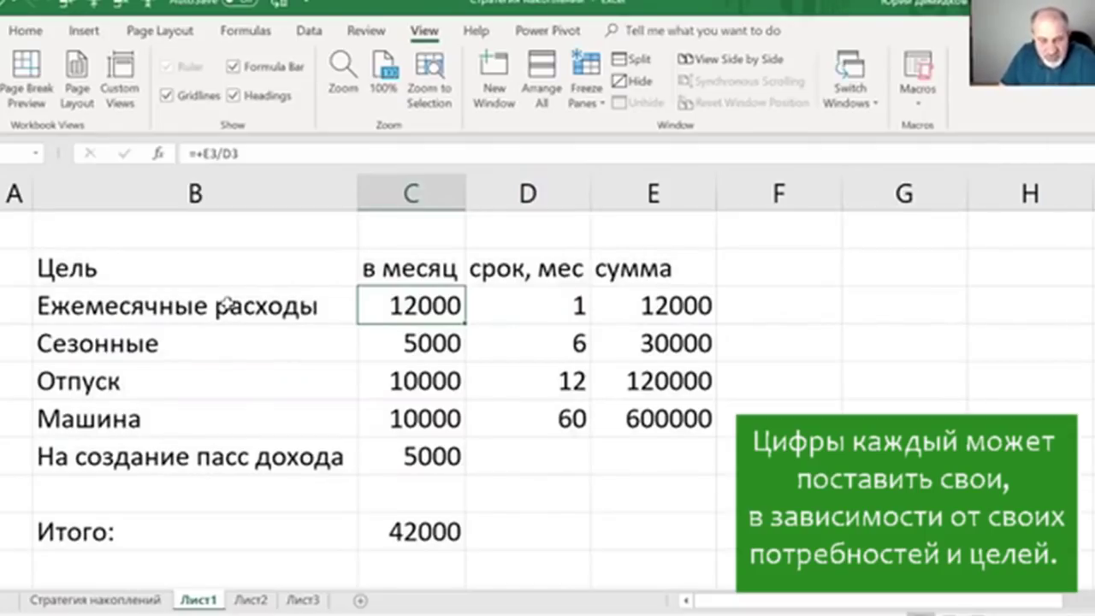
left_click(226, 301)
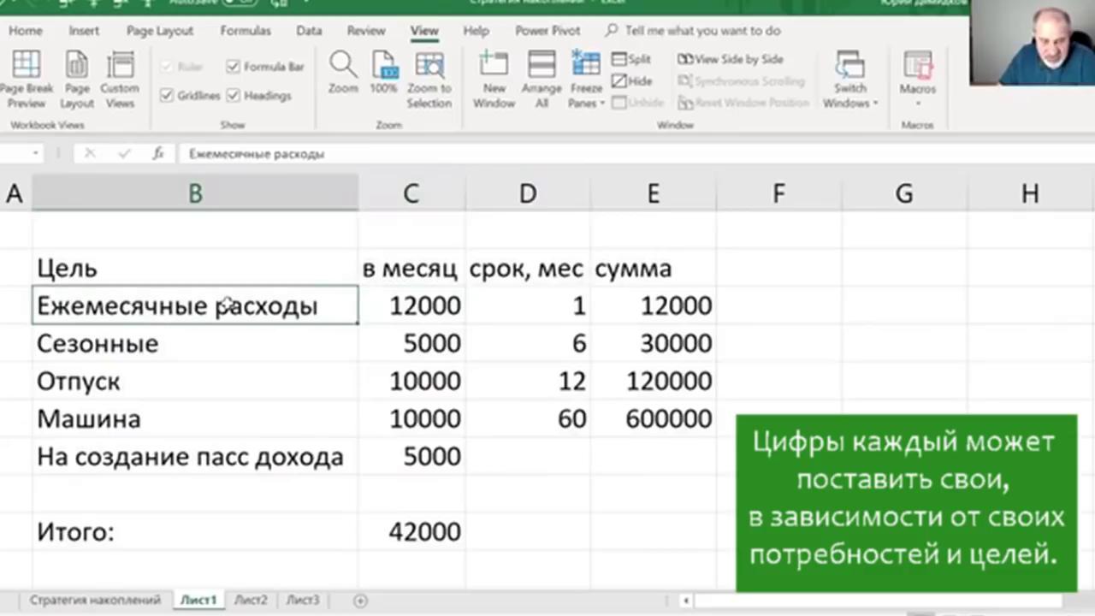
Step: Examine the "Сезонные" goal's sum, term in months and monthly amount formula
key("Down")
key("Right")
key("Right")
key("Right")
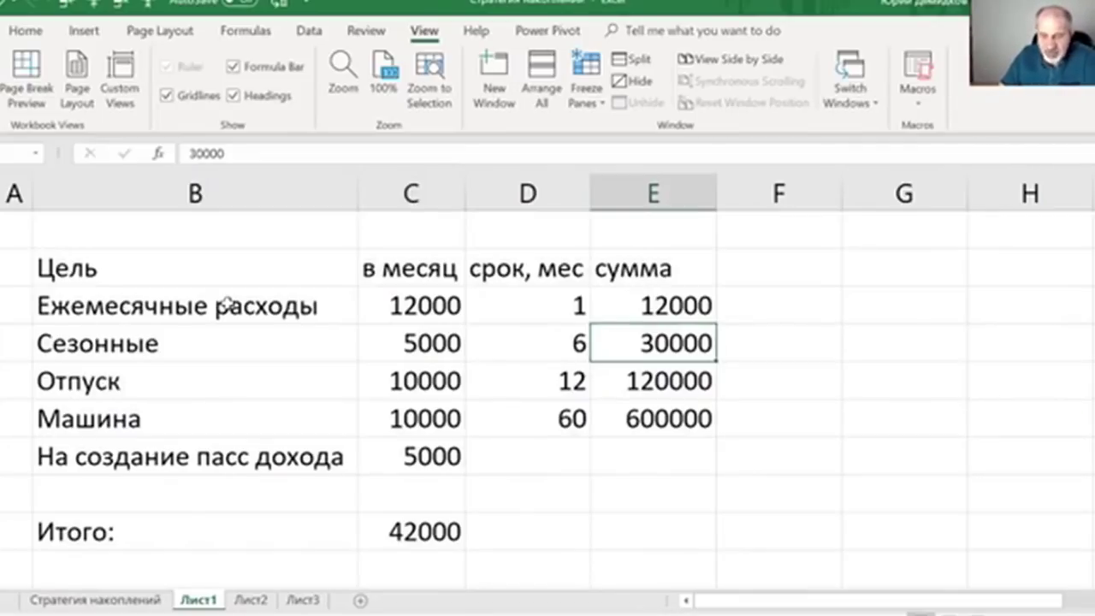
key("Left")
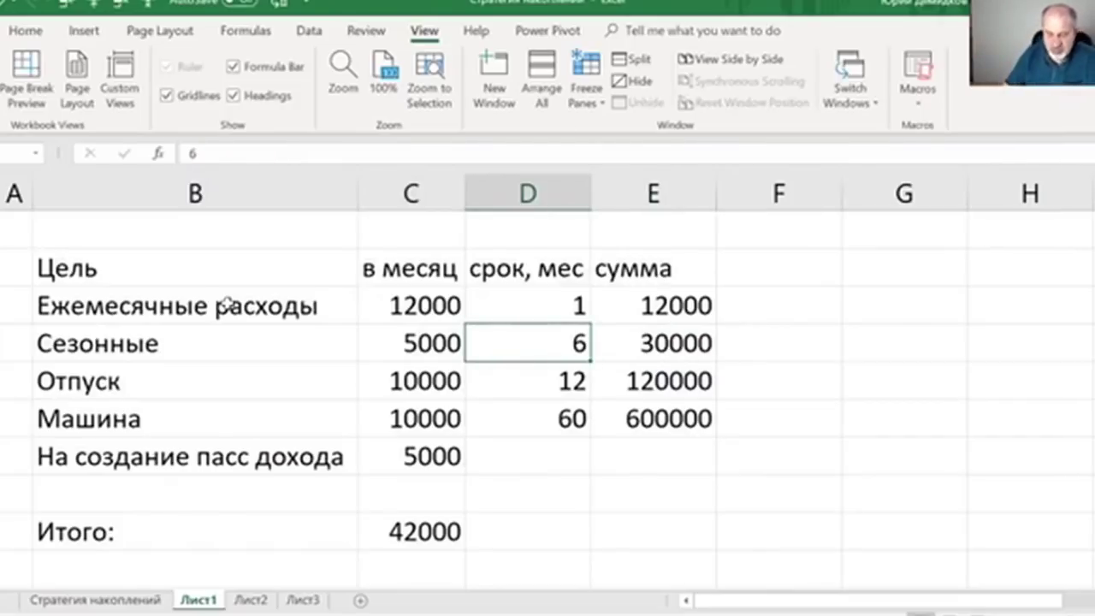
key("Left")
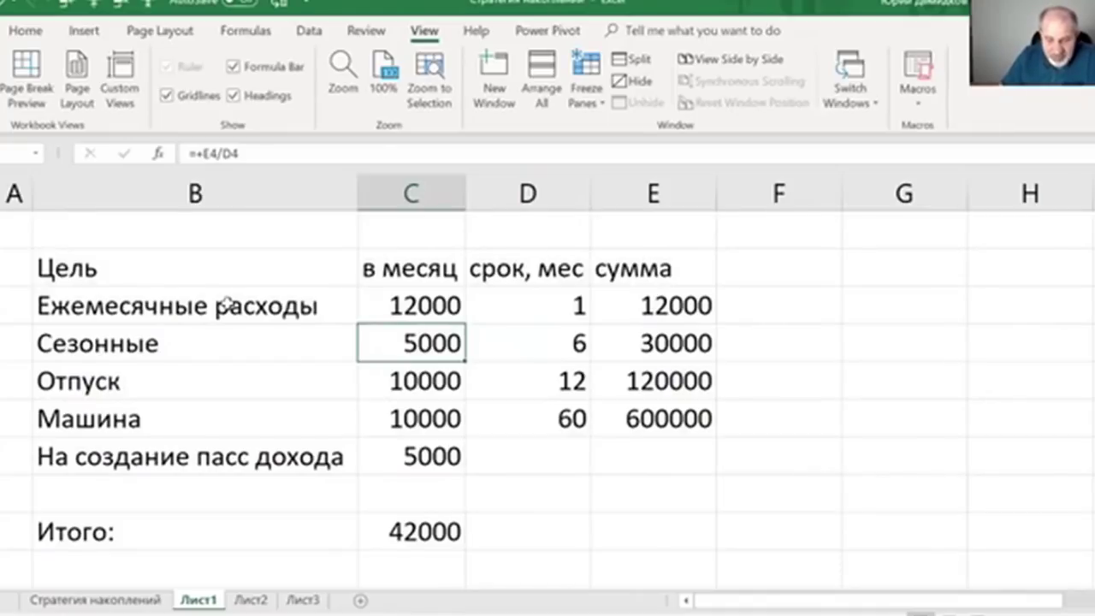
key("Right")
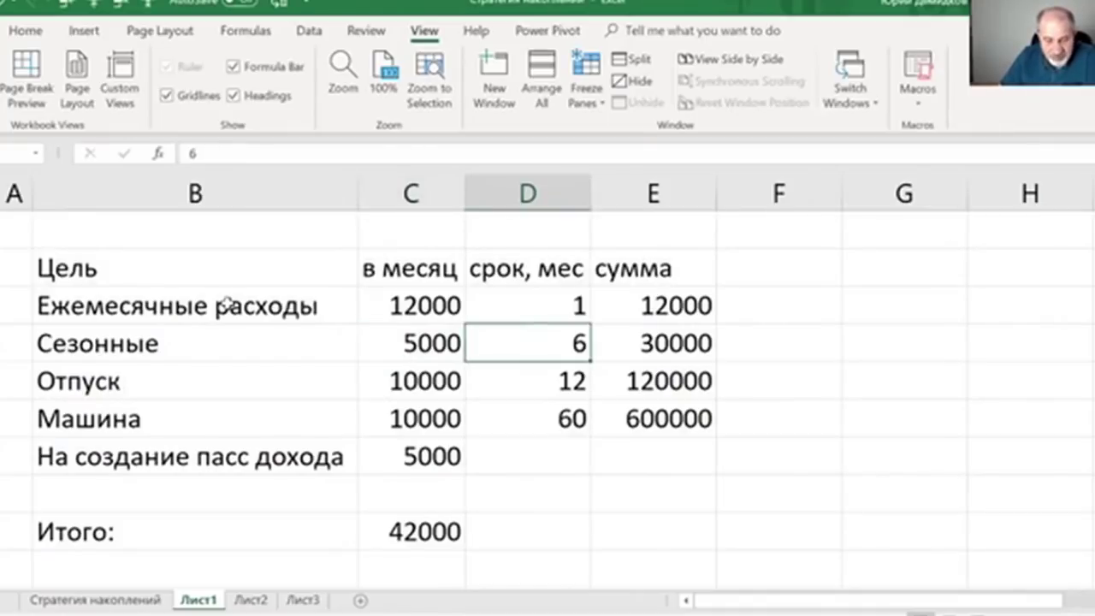
Step: Examine the "Отпуск" goal's sum, term in months and monthly amount formula
key("Left")
key("Left")
key("Down")
key("Right")
key("Right")
key("Right")
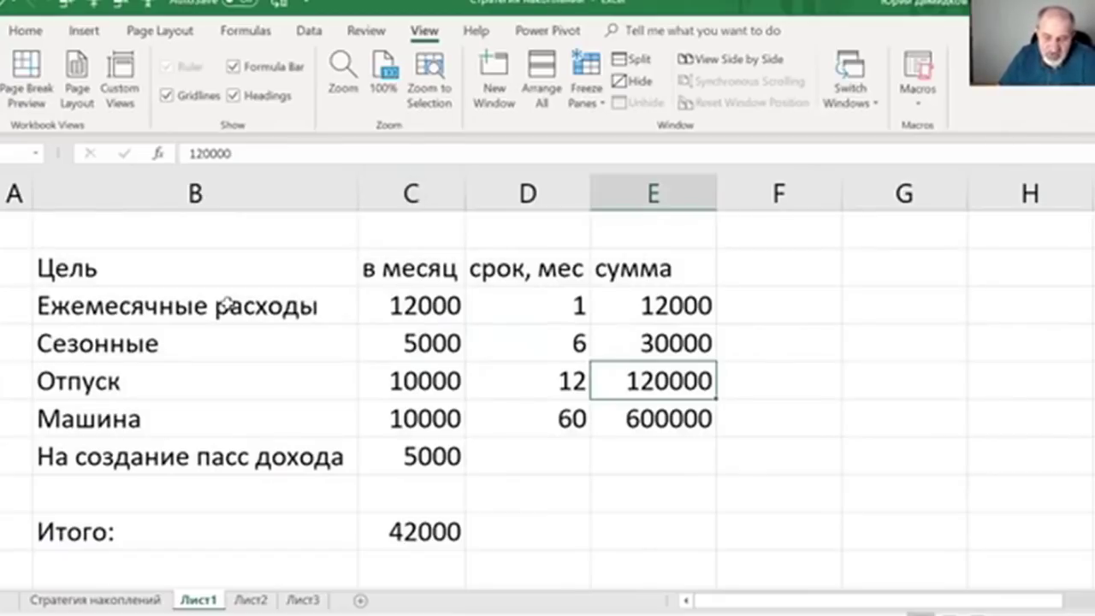
key("Left")
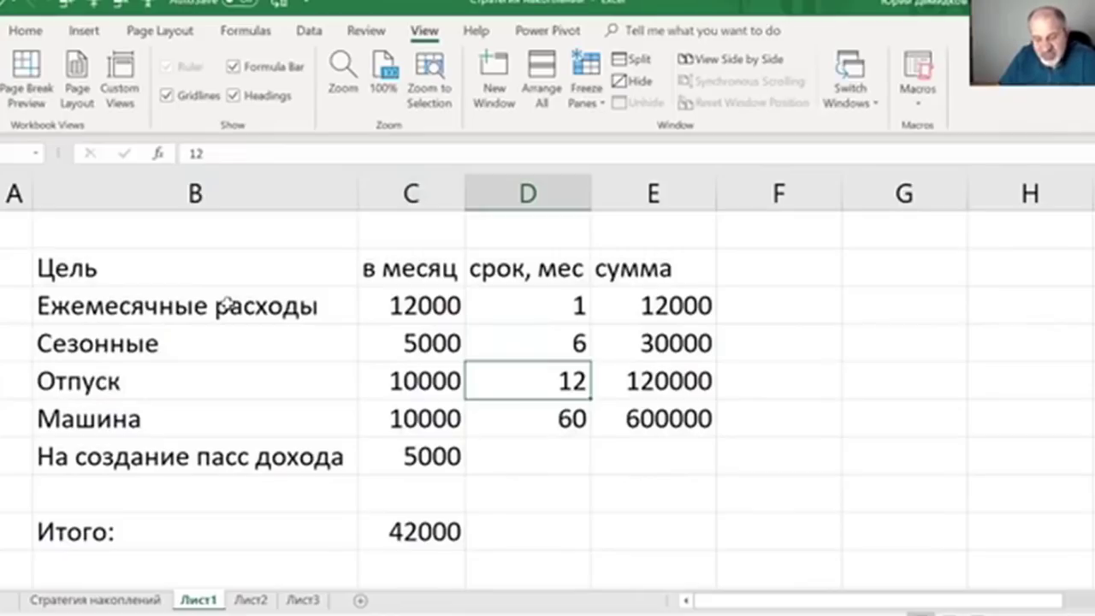
key("Left")
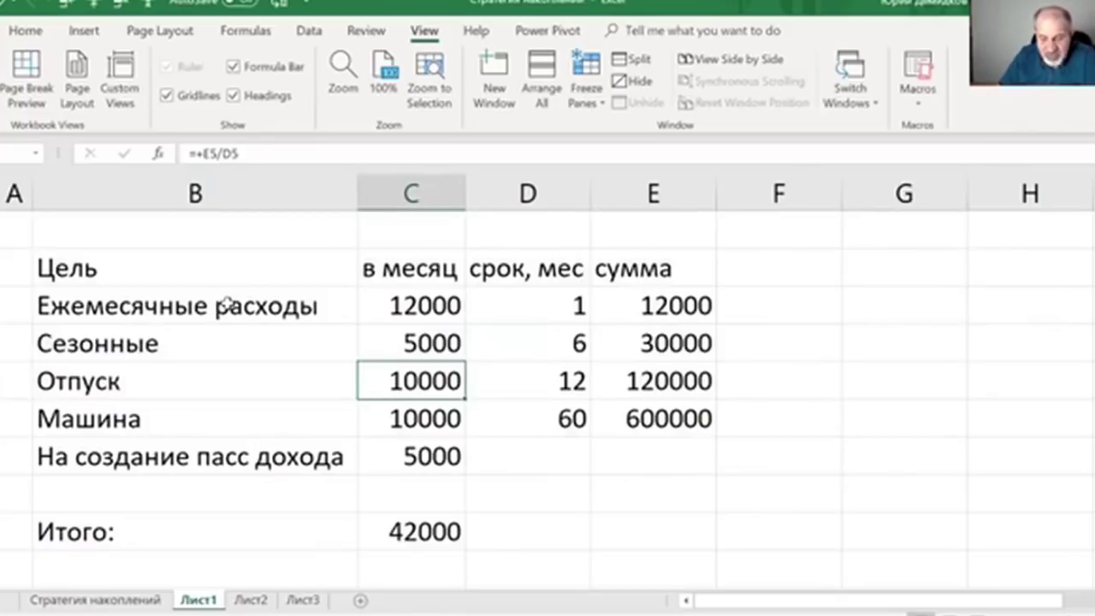
Step: Examine the "Машина" goal's term formula, sum and monthly amount formula
key("Right")
key("Right")
key("Down")
key("Left")
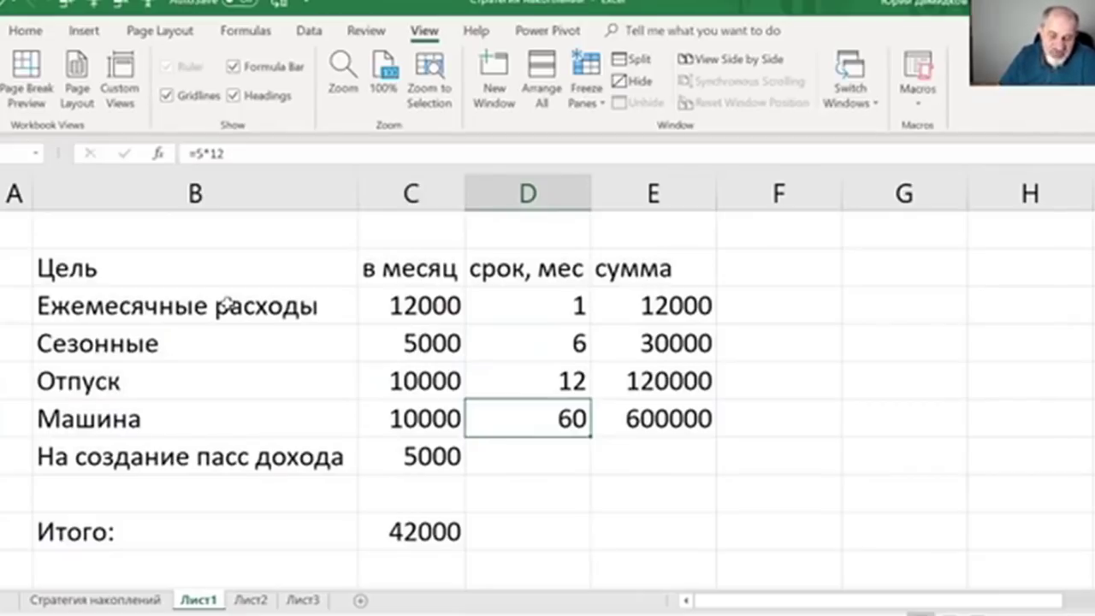
key("Right")
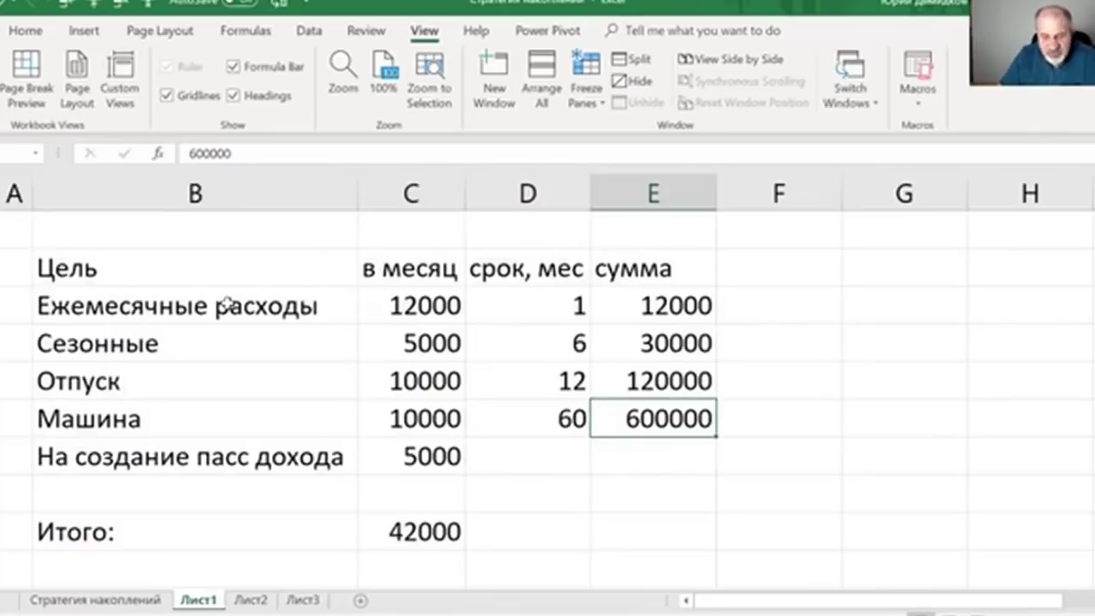
key("Left")
key("Left")
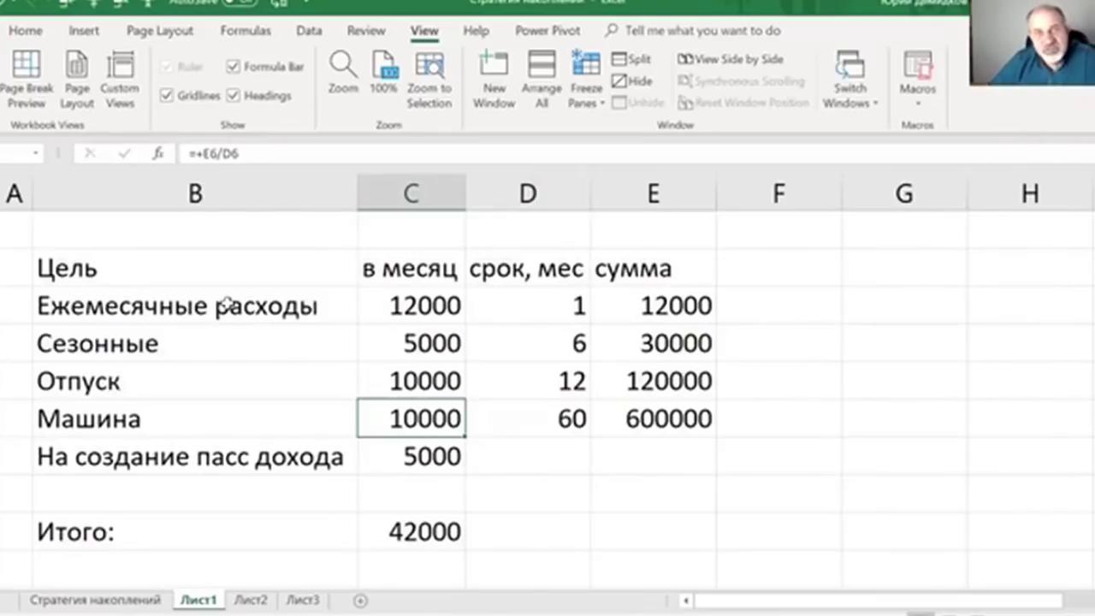
key("Left")
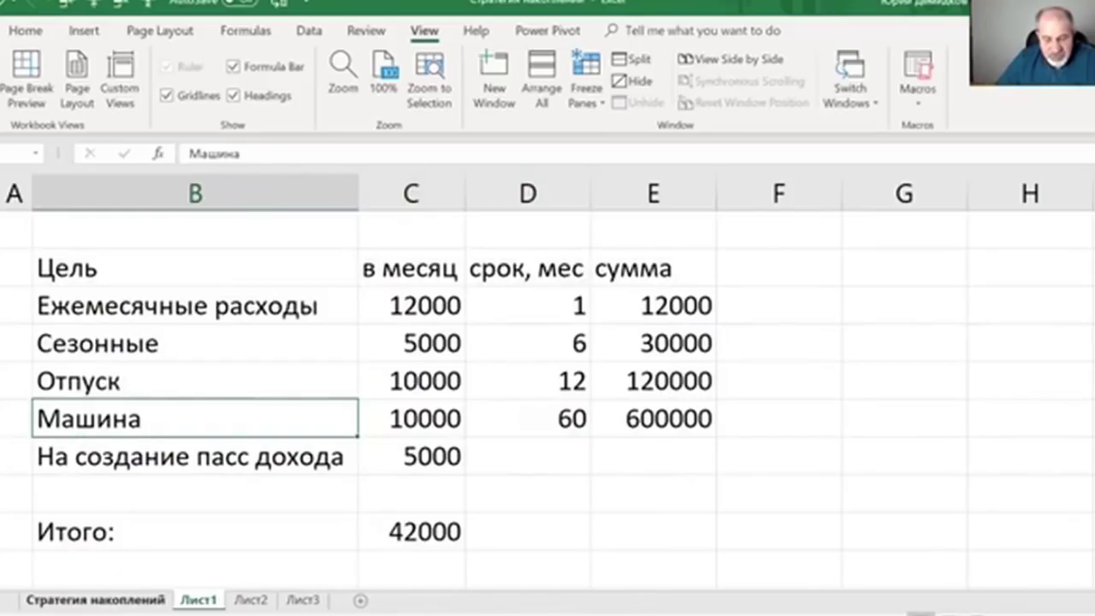
Step: Glance at the Стратегия накоплений sheet and inspect the passive income amount and the "Итого" formula on Лист1
left_click(95, 599)
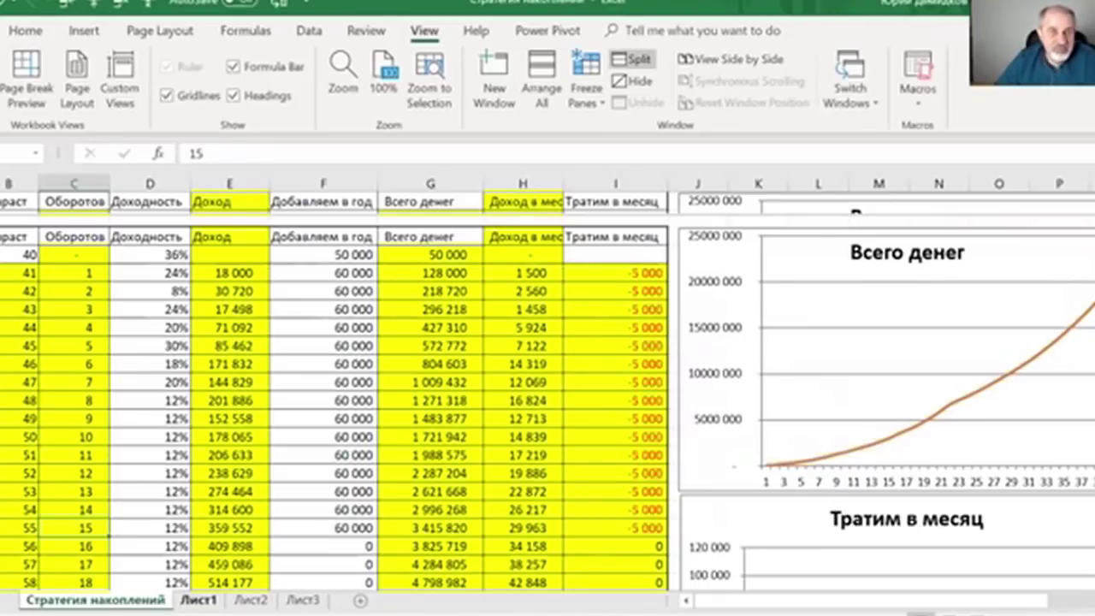
left_click(197, 600)
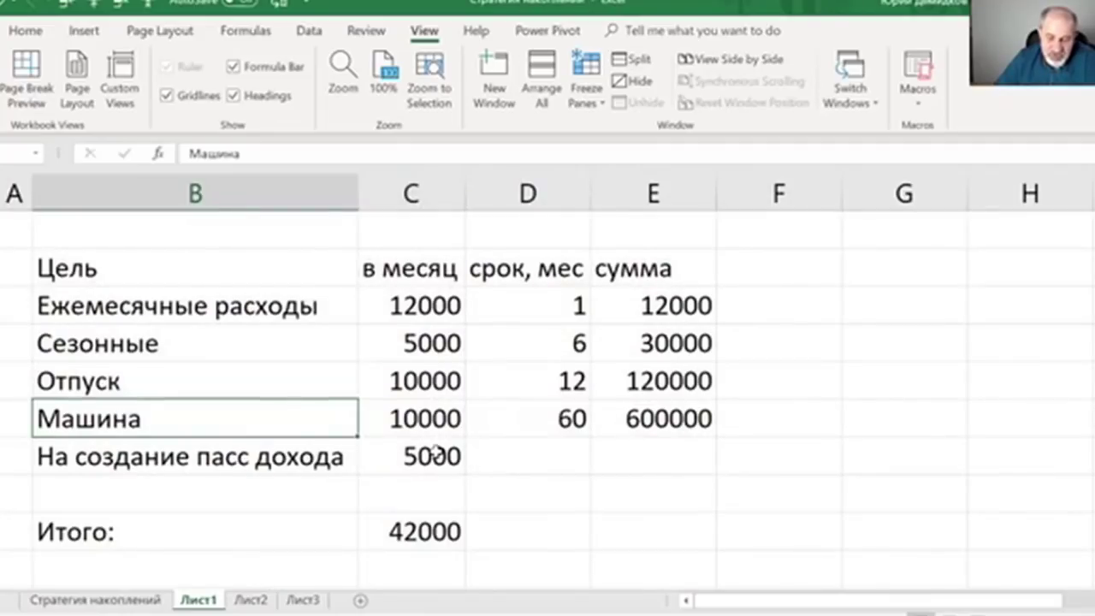
left_click(432, 451)
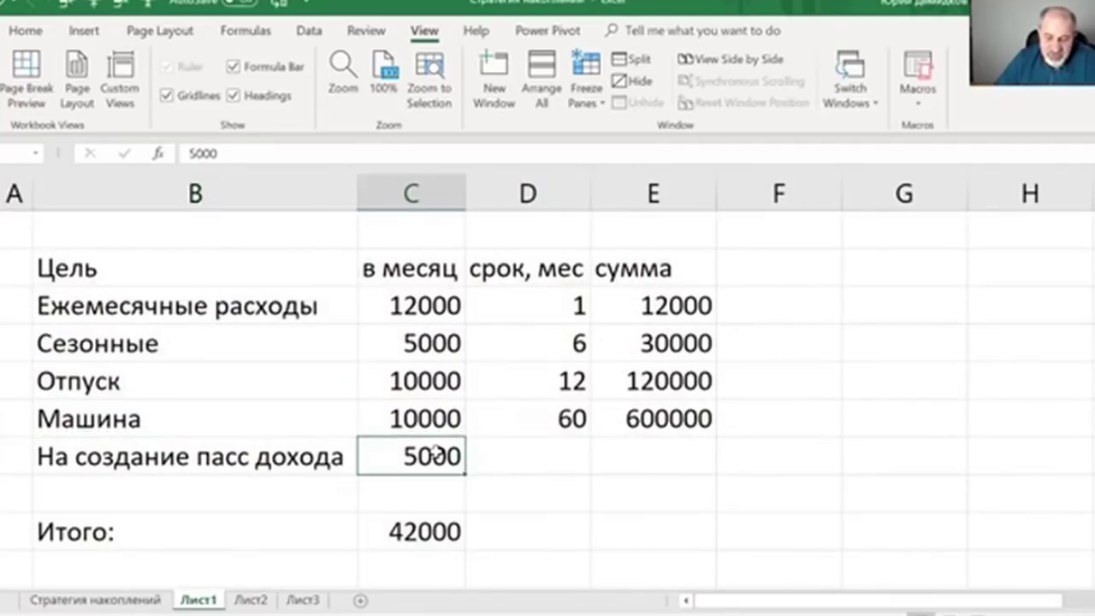
left_click(425, 533)
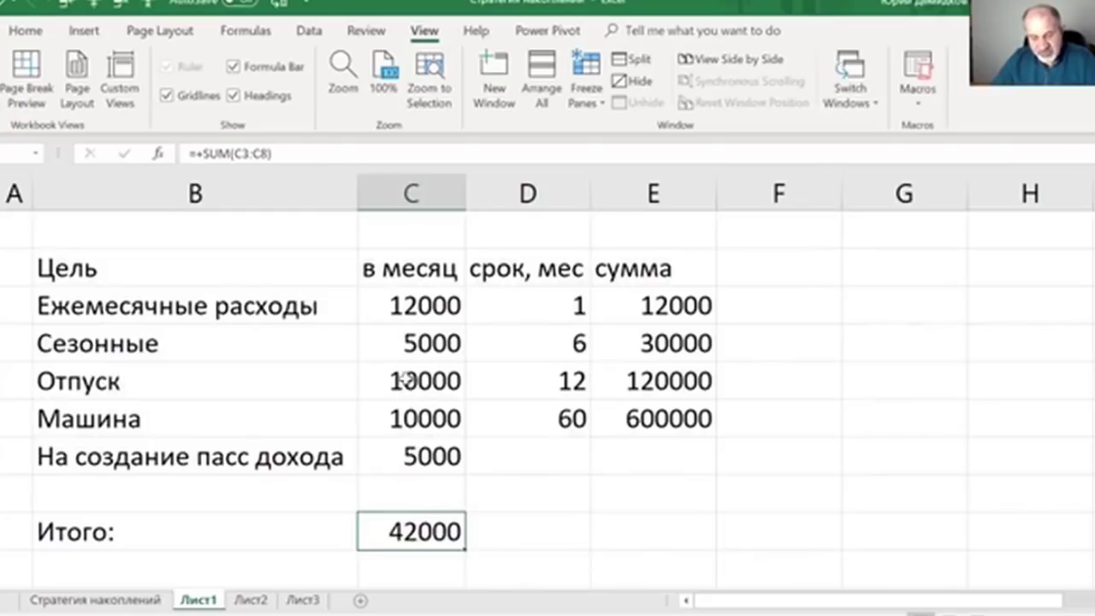
left_click(401, 305)
double_click(402, 305)
type("300")
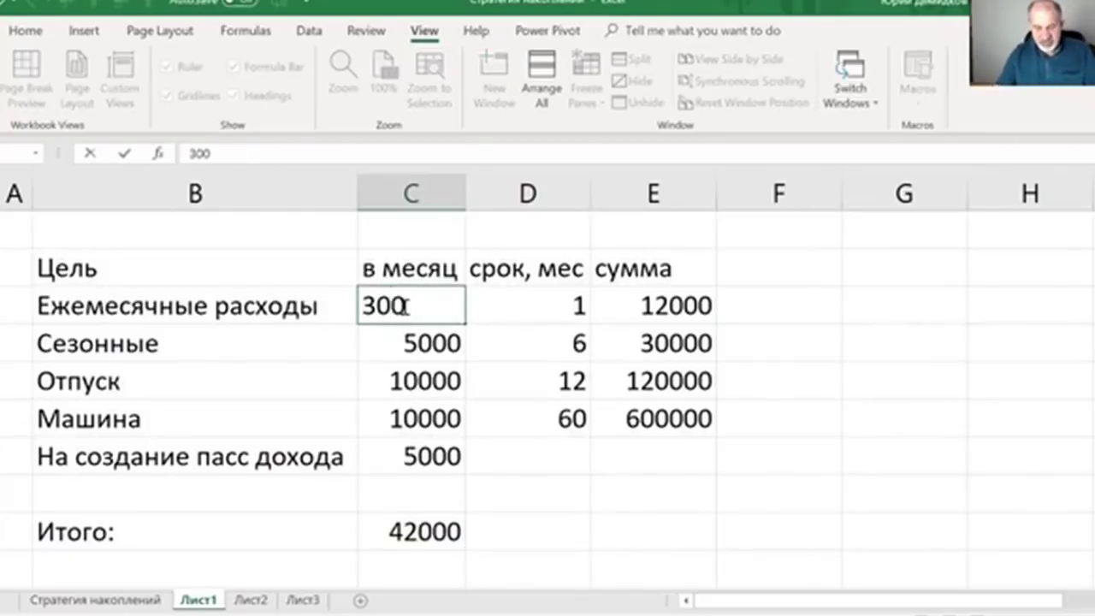
type("00")
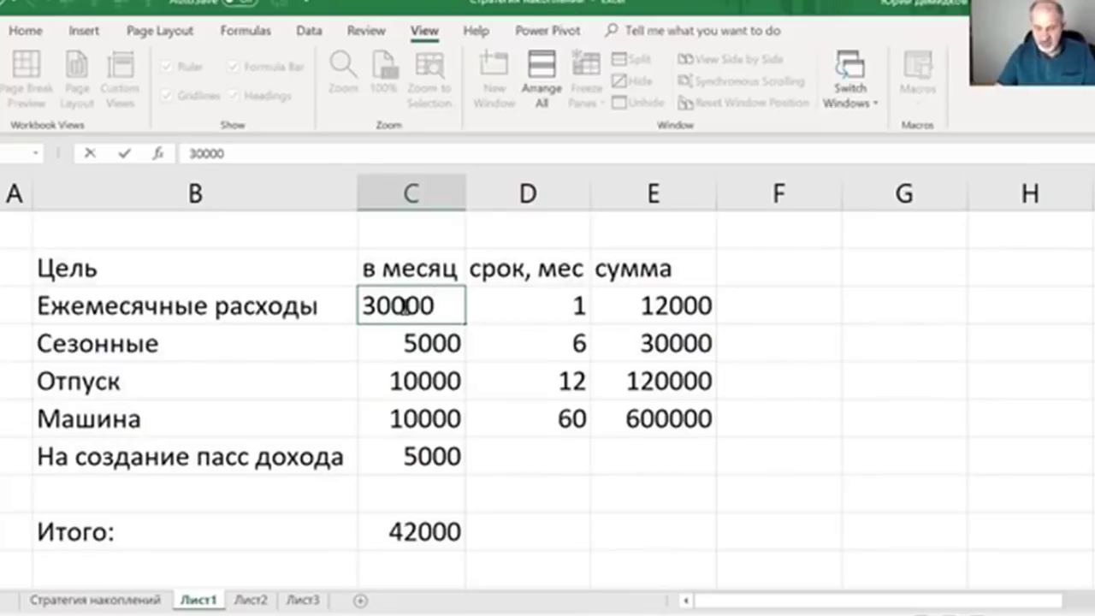
key("Escape")
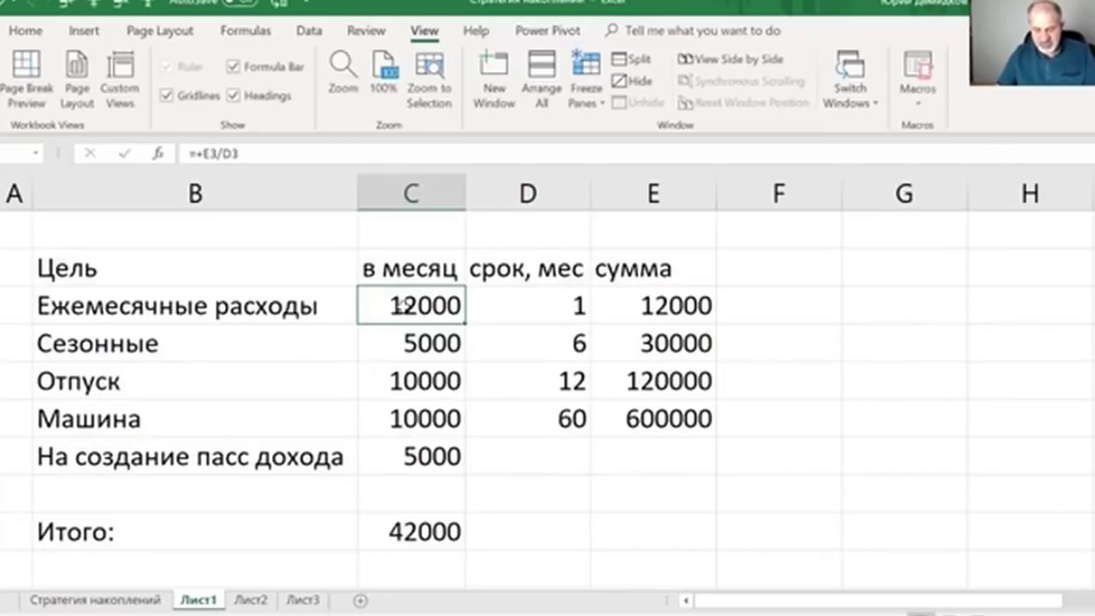
Step: Set the "сумма" value of the "Ежемесячные расходы" goal to 30000
left_click(669, 310)
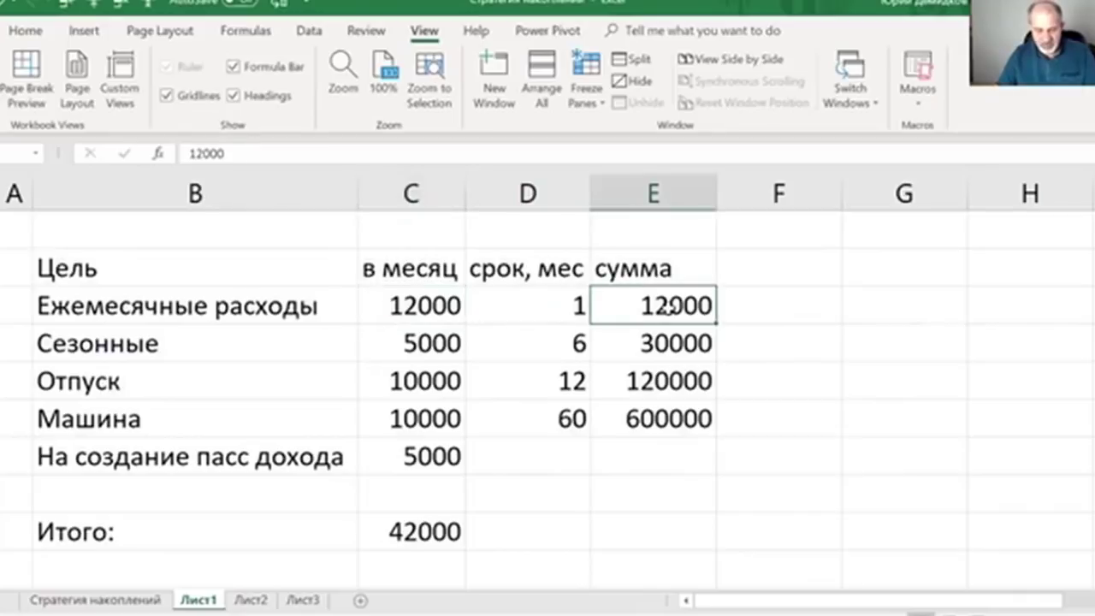
type("30000")
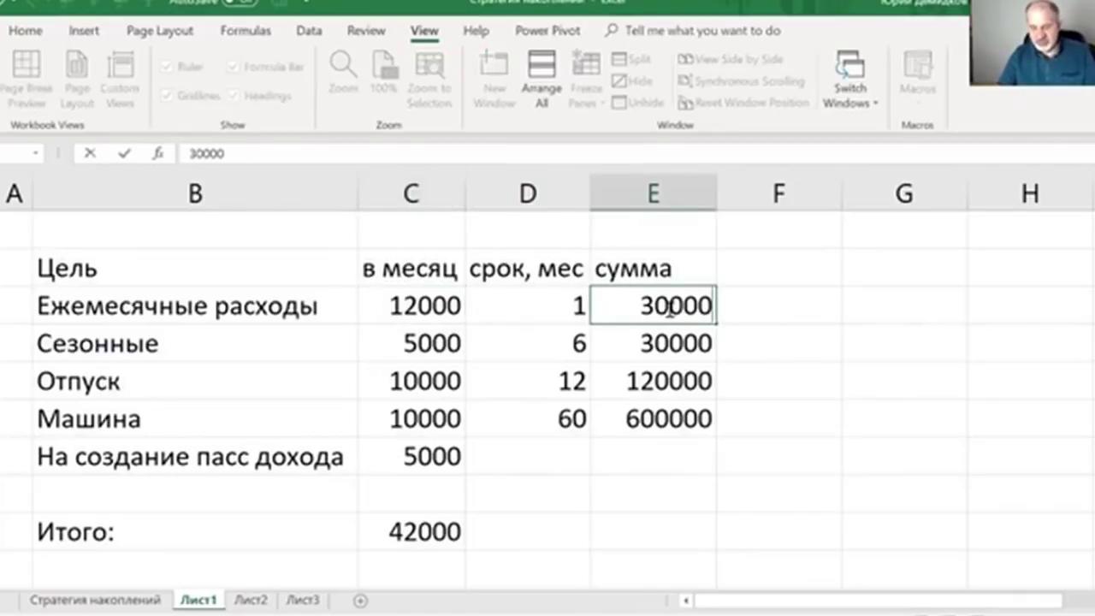
key("Tab")
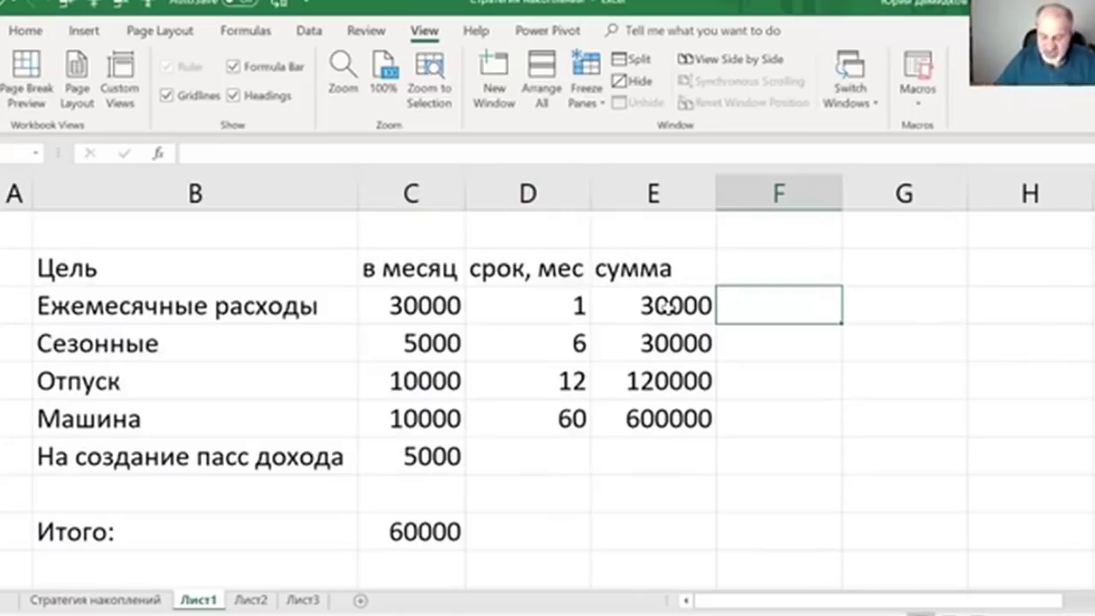
Step: Go through the monthly amounts column down to the "Итого" row and check the recalculated total
key("Left")
key("Left")
key("Left")
key("Down")
key("Down")
key("Down")
key("Down")
key("Down")
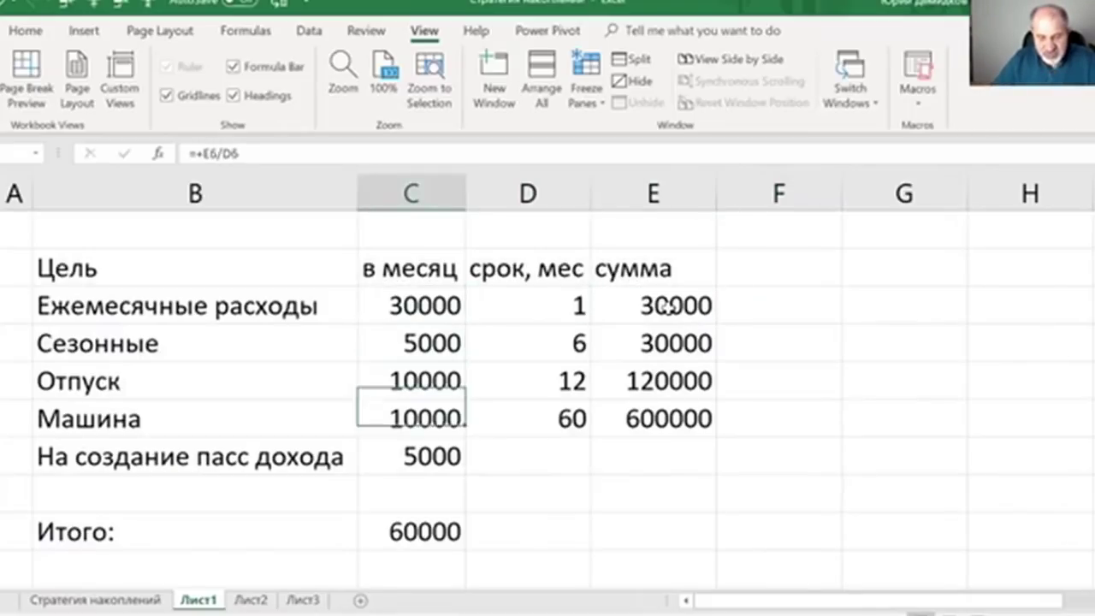
key("Down")
key("Down")
key("Up")
key("Up")
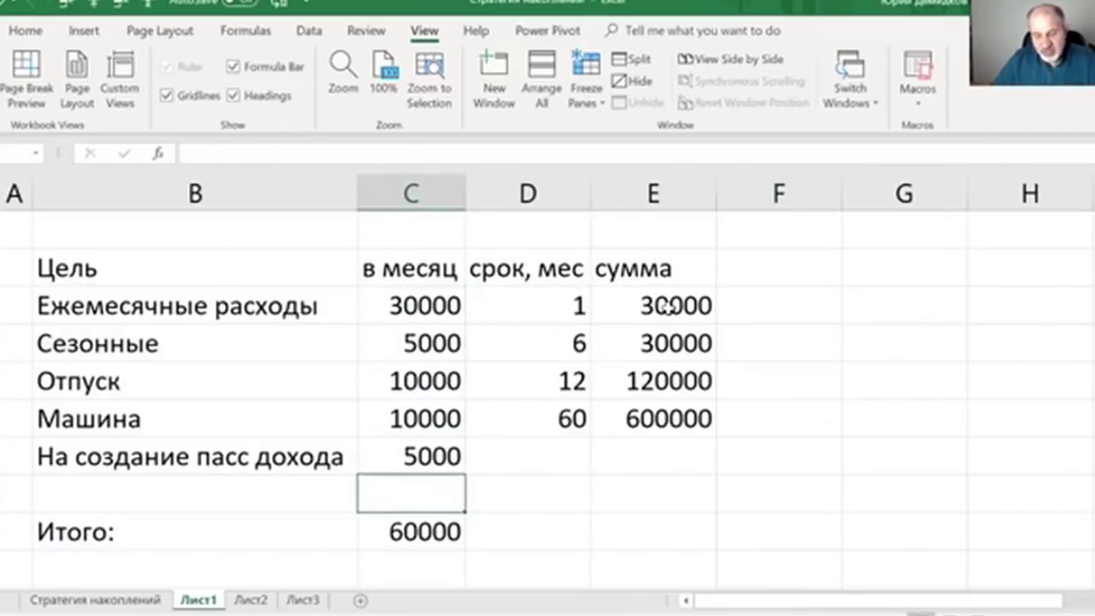
key("Down")
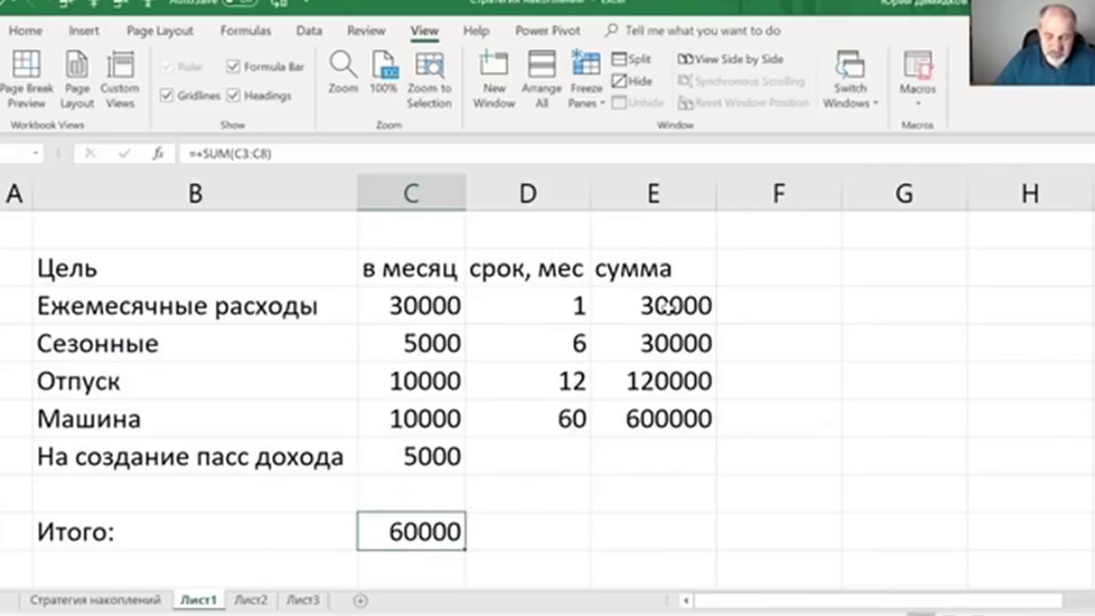
Step: Review the monthly amounts from the "Сезонные" goal to the overall total once more
key("Up")
key("Up")
key("Up")
key("Up")
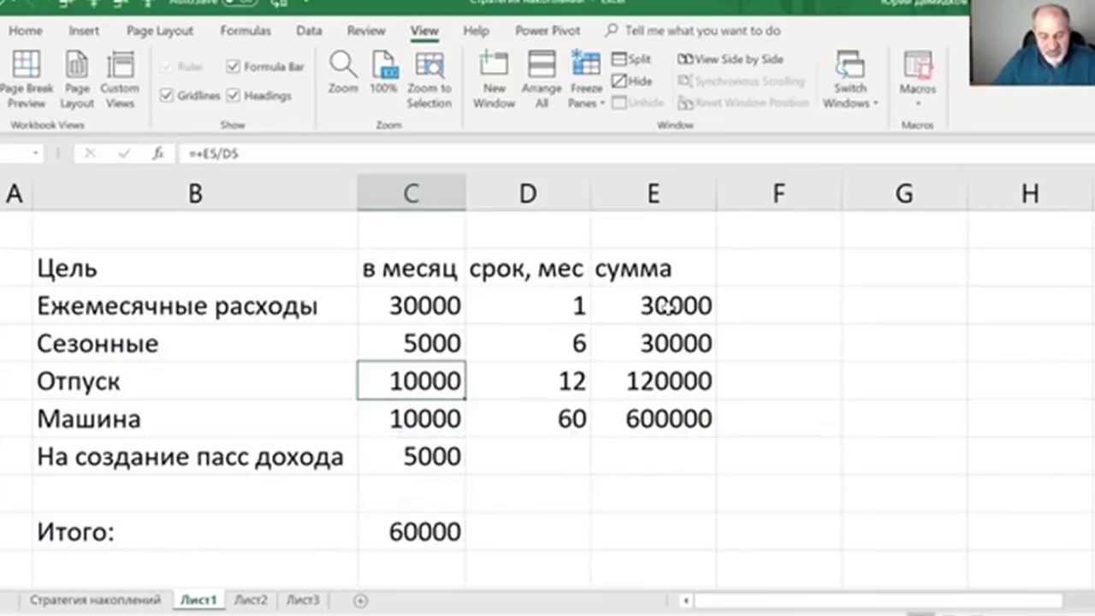
key("Up")
key("Down")
key("Down")
key("Down")
key("Down")
key("Down")
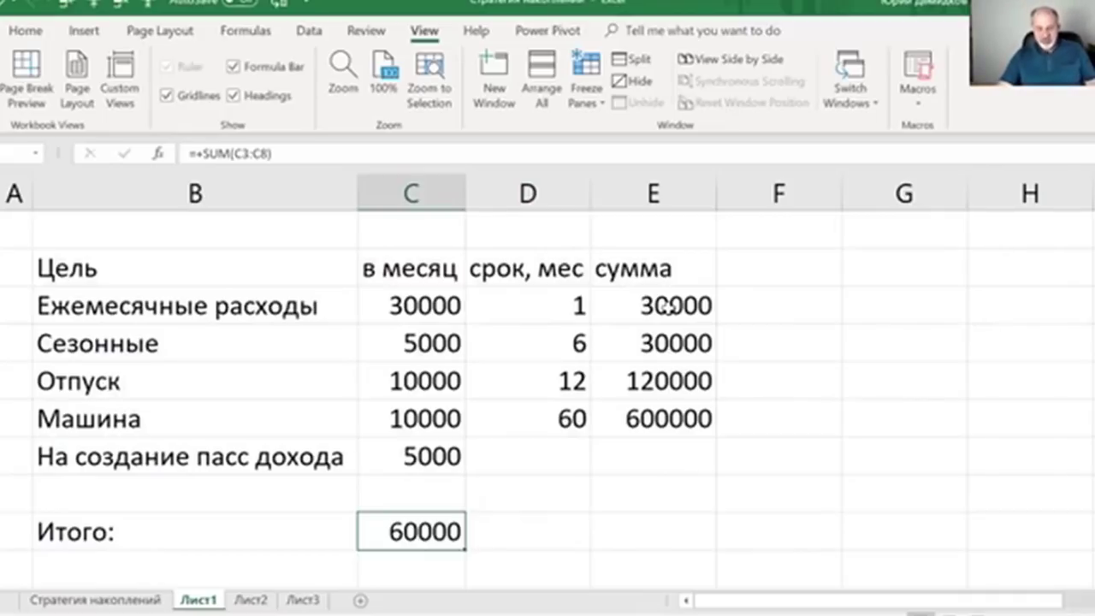
Step: Compare the "Отпуск" goal's monthly amount with its full sum
key("Up")
key("Up")
key("Up")
key("Up")
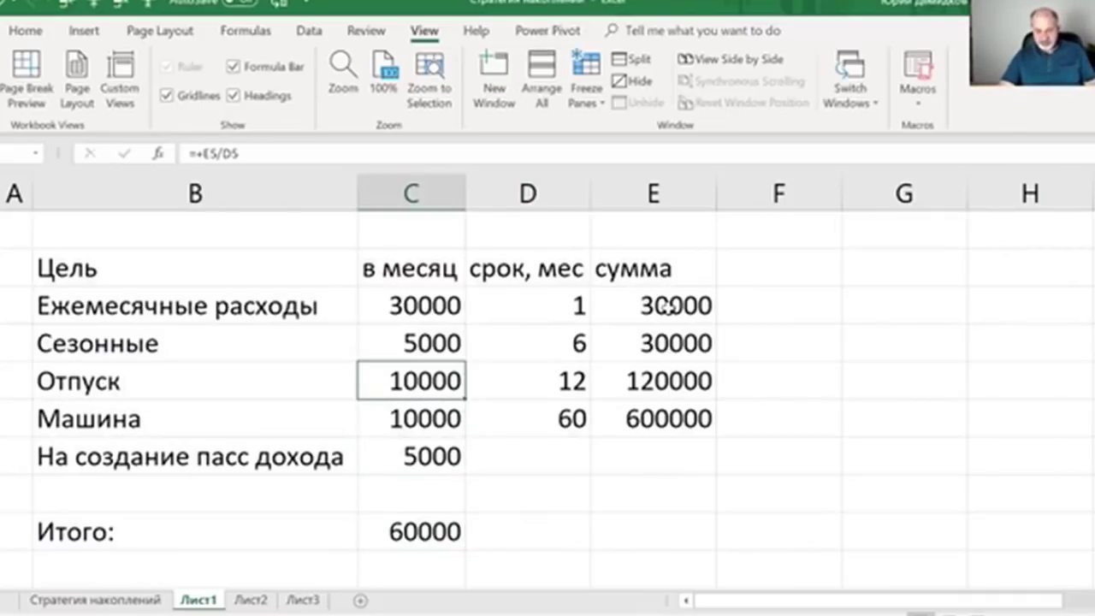
key("Right")
key("Right")
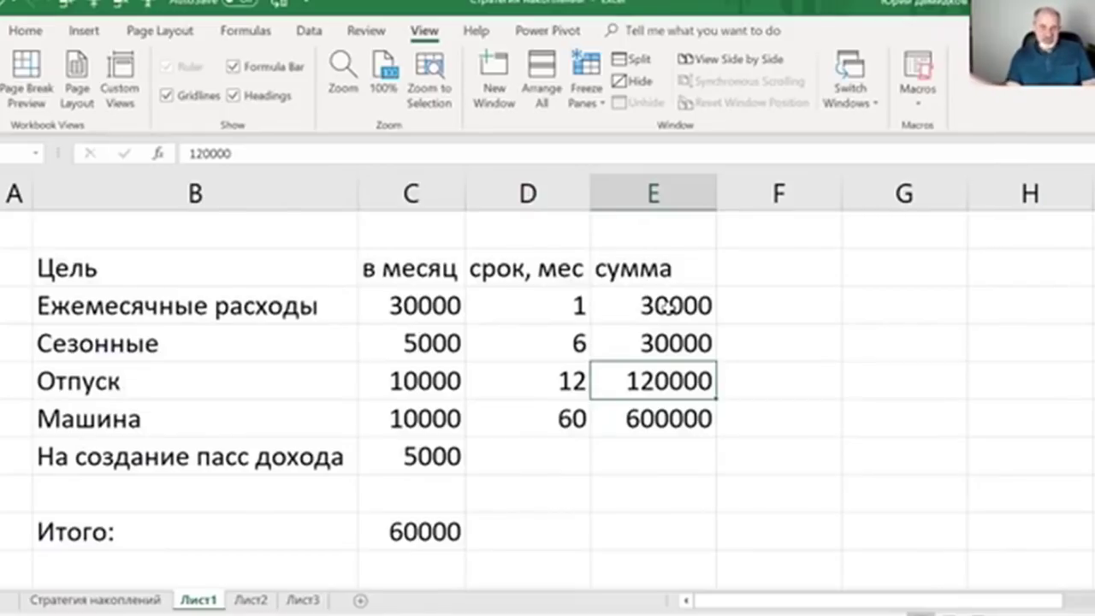
key("Left")
key("Left")
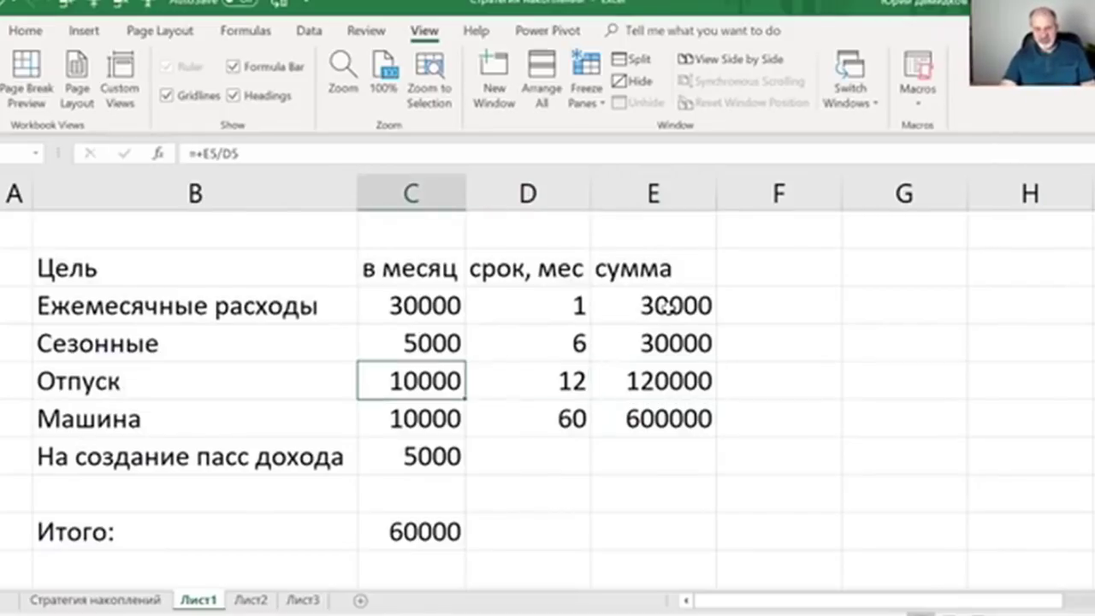
key("Right")
key("Right")
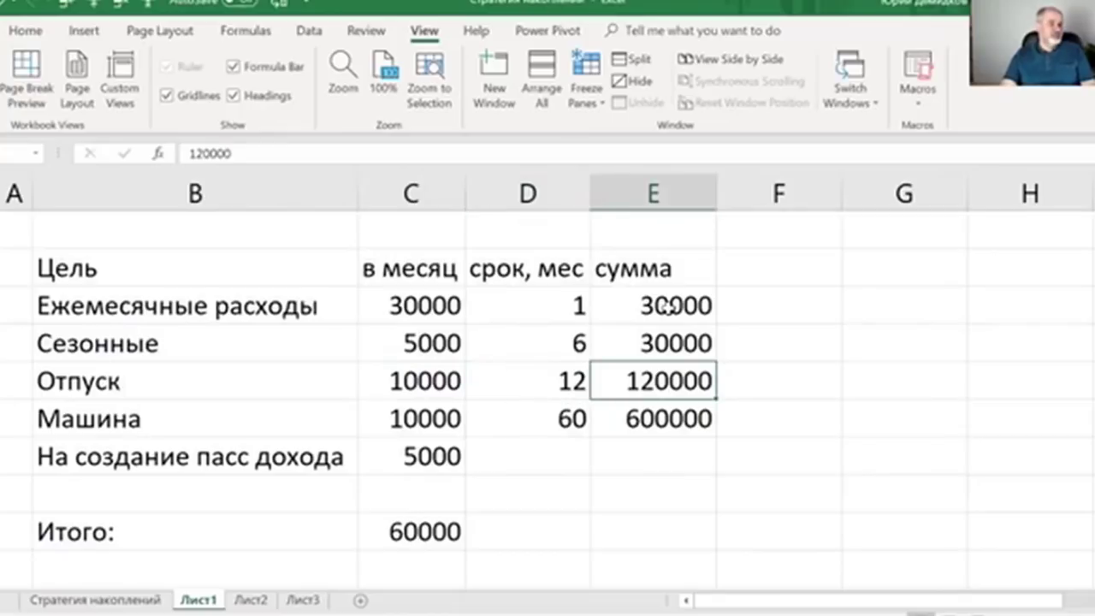
key("Left")
key("Left")
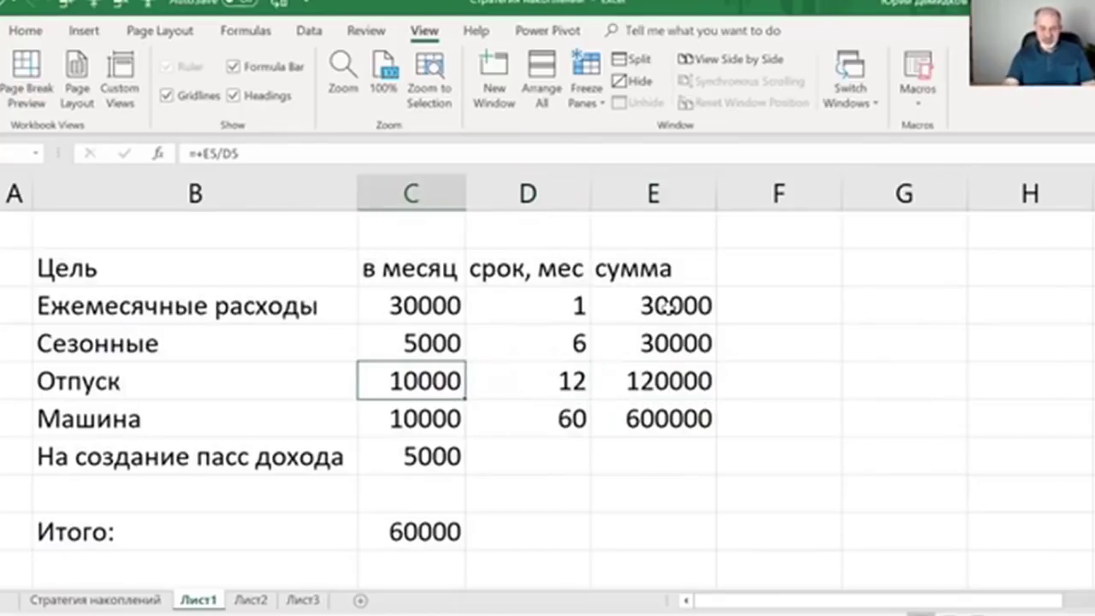
Step: Compare the "Сезонные" goal's monthly amount with its full sum
key("Up")
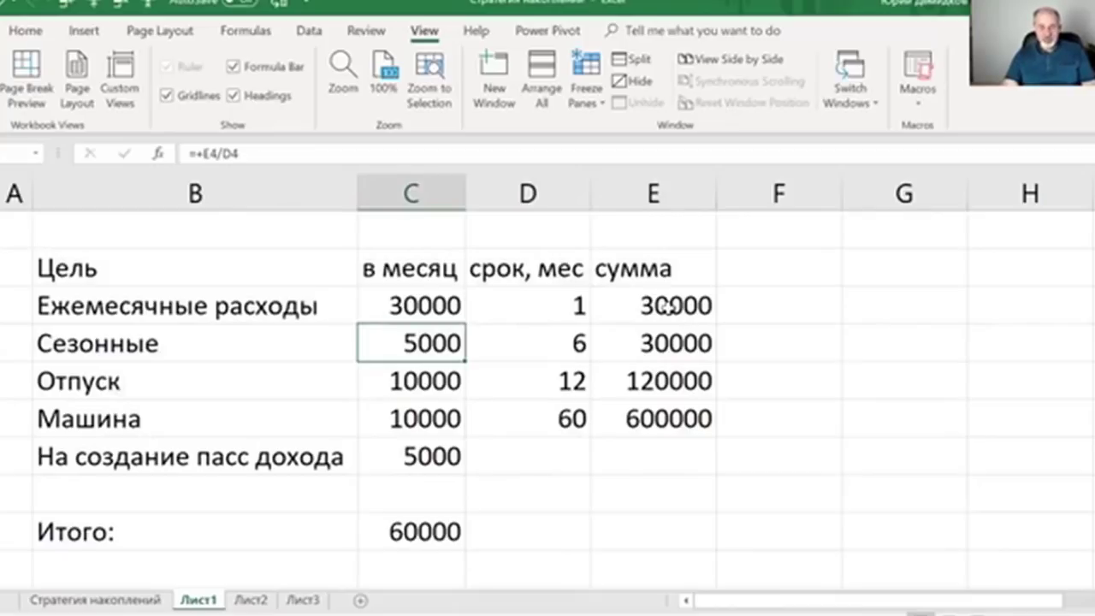
key("Right")
key("Right")
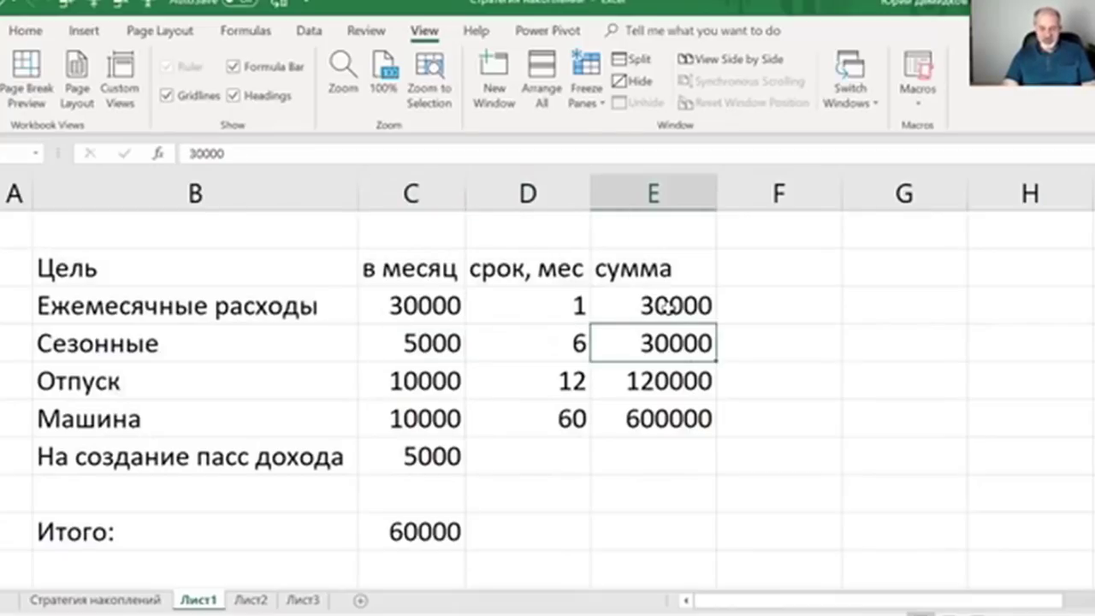